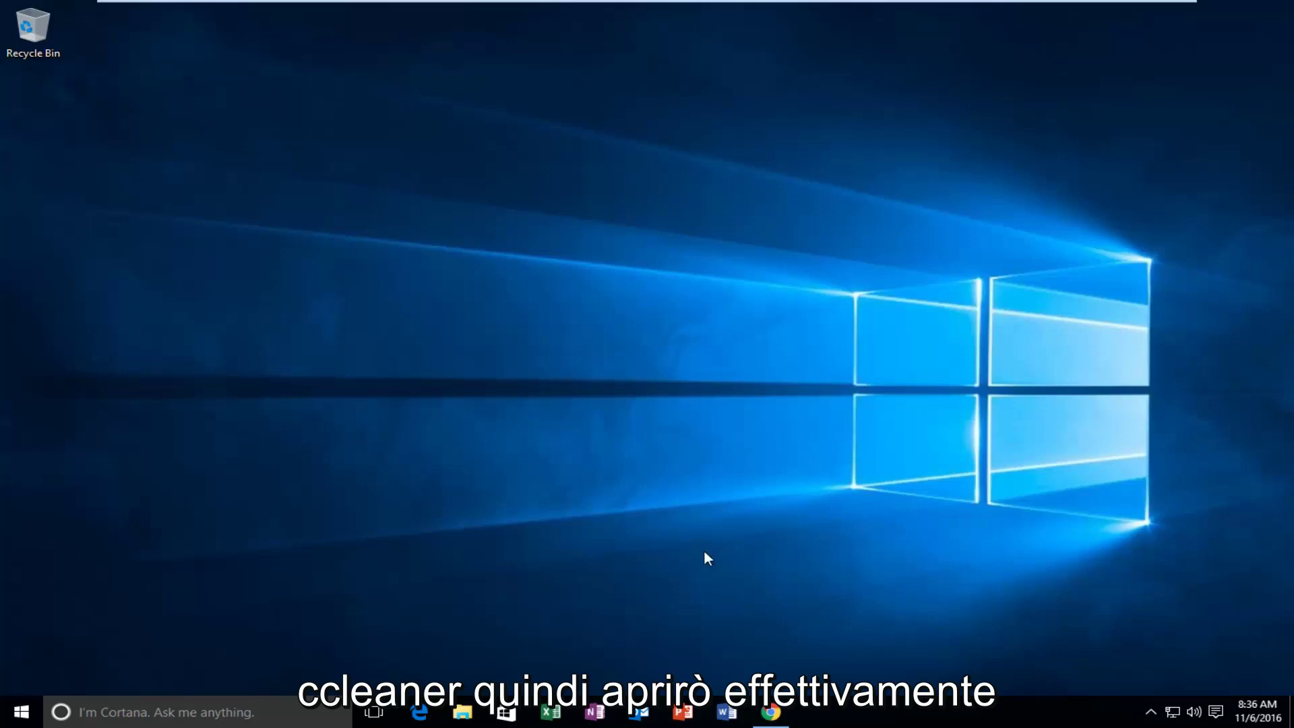
pyautogui.click(770, 711)
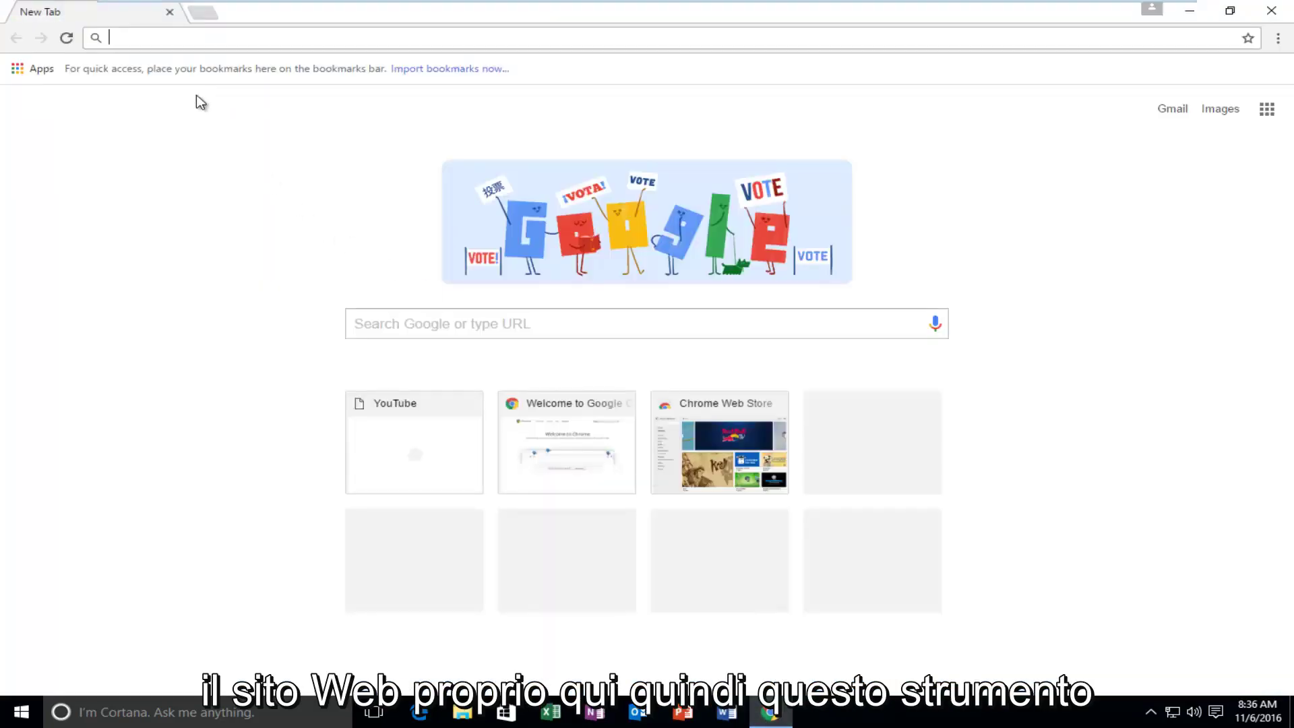
pyautogui.write('https://www.digitalvolcano.co.uk/duplicatecleaner.html')
pyautogui.press('Return')
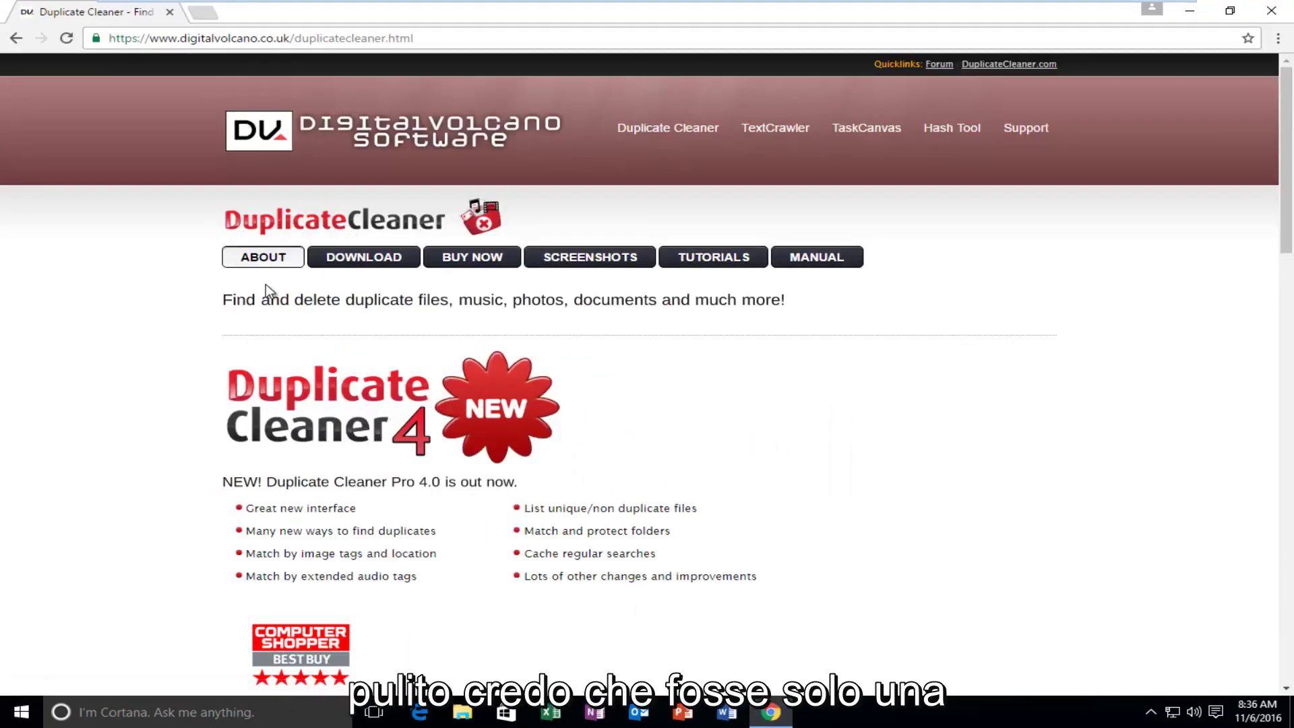
pyautogui.scroll(-2, 169, 286)
pyautogui.scroll(-1, 170, 287)
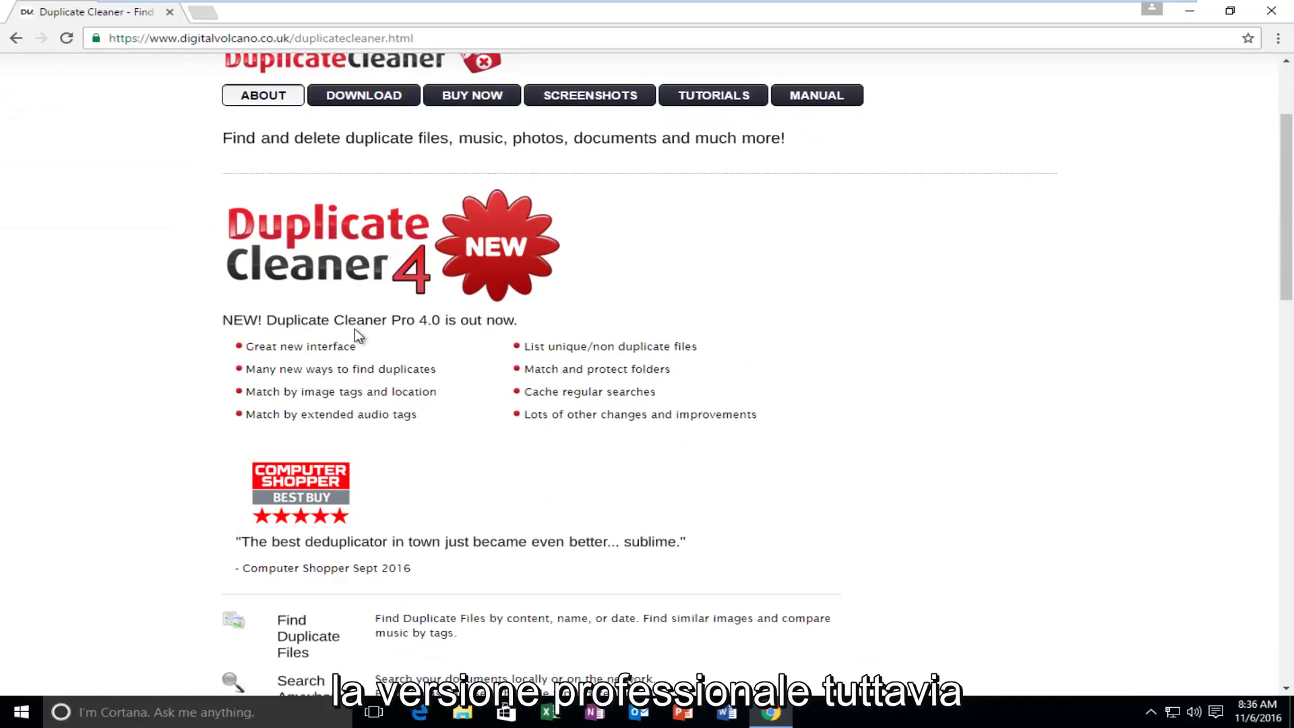
pyautogui.scroll(3, 136, 343)
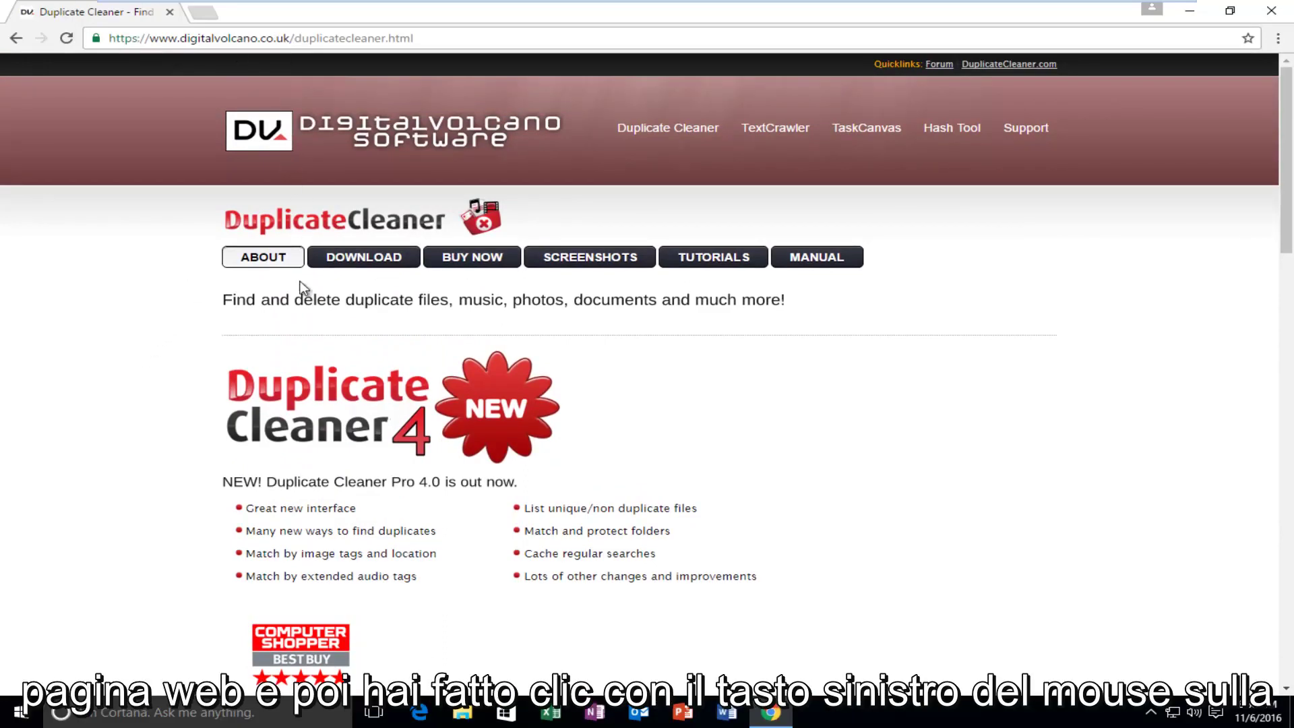
# Step: Download the Duplicate Cleaner Free v3.2.7 installer from the site's download page through CNET's Download.com
pyautogui.click(355, 259)
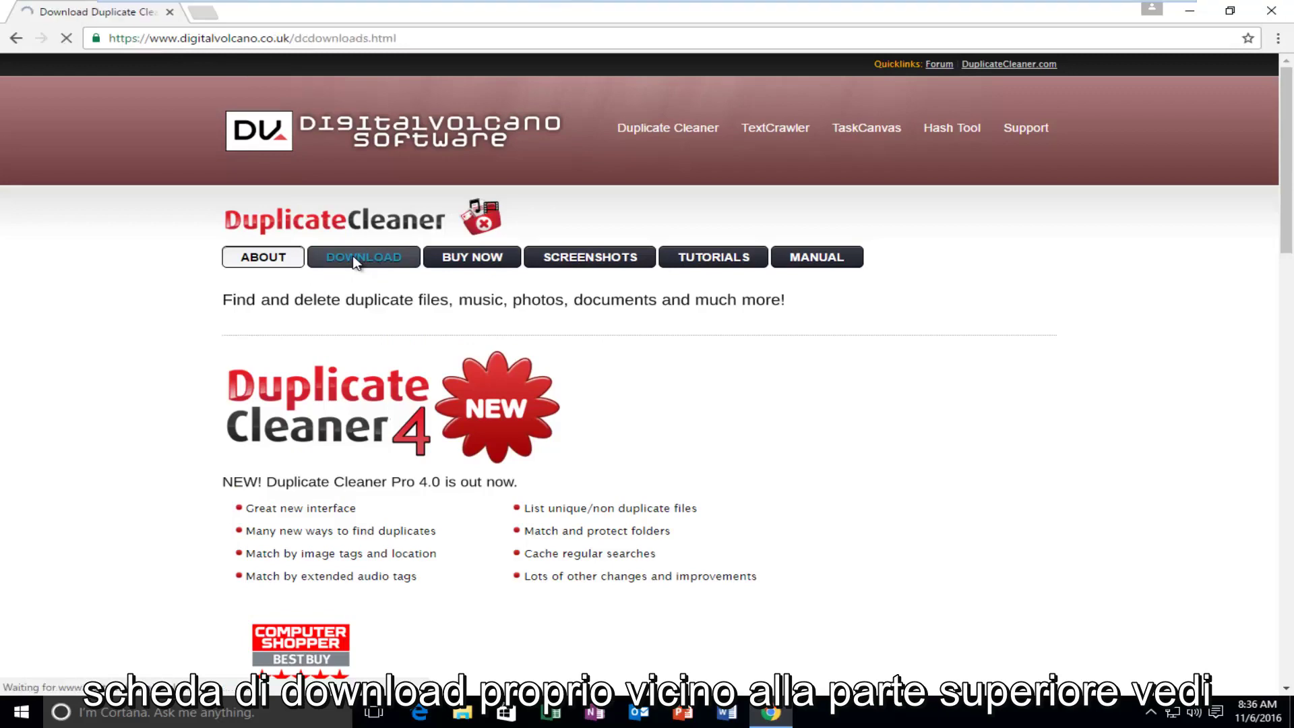
pyautogui.scroll(-1, 356, 261)
pyautogui.scroll(-1, 353, 256)
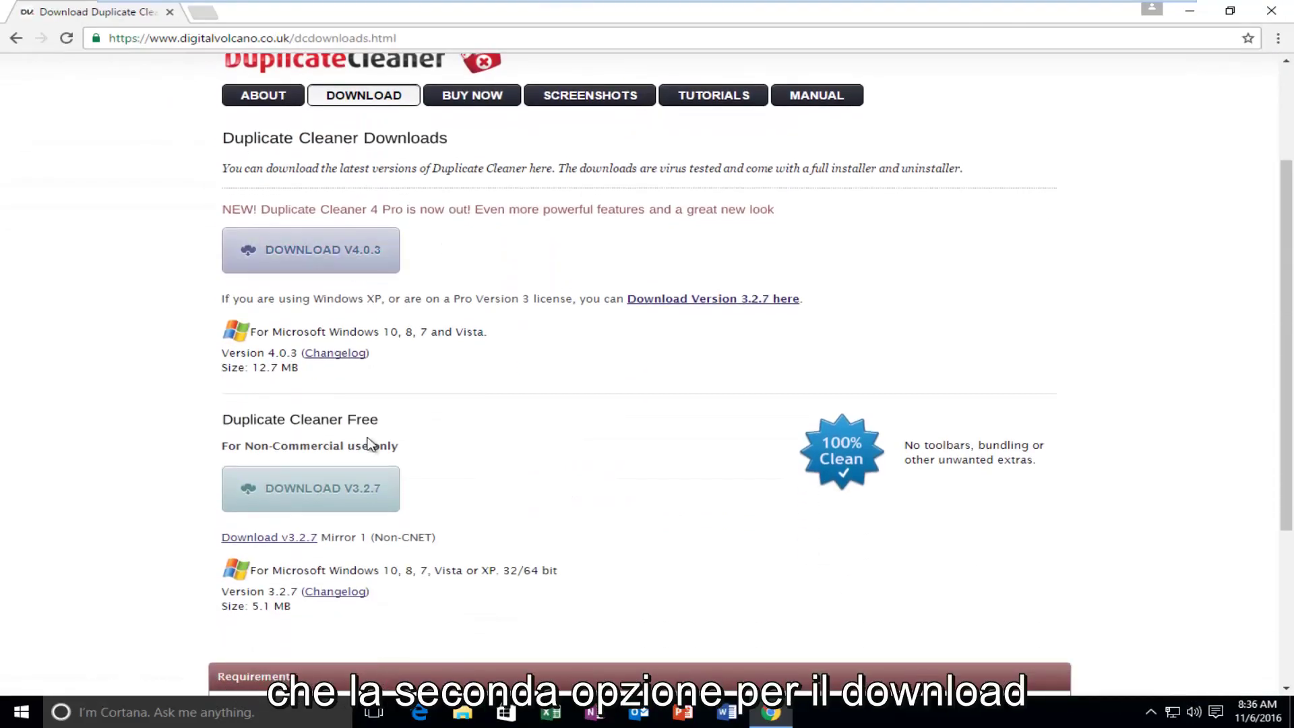
pyautogui.click(308, 489)
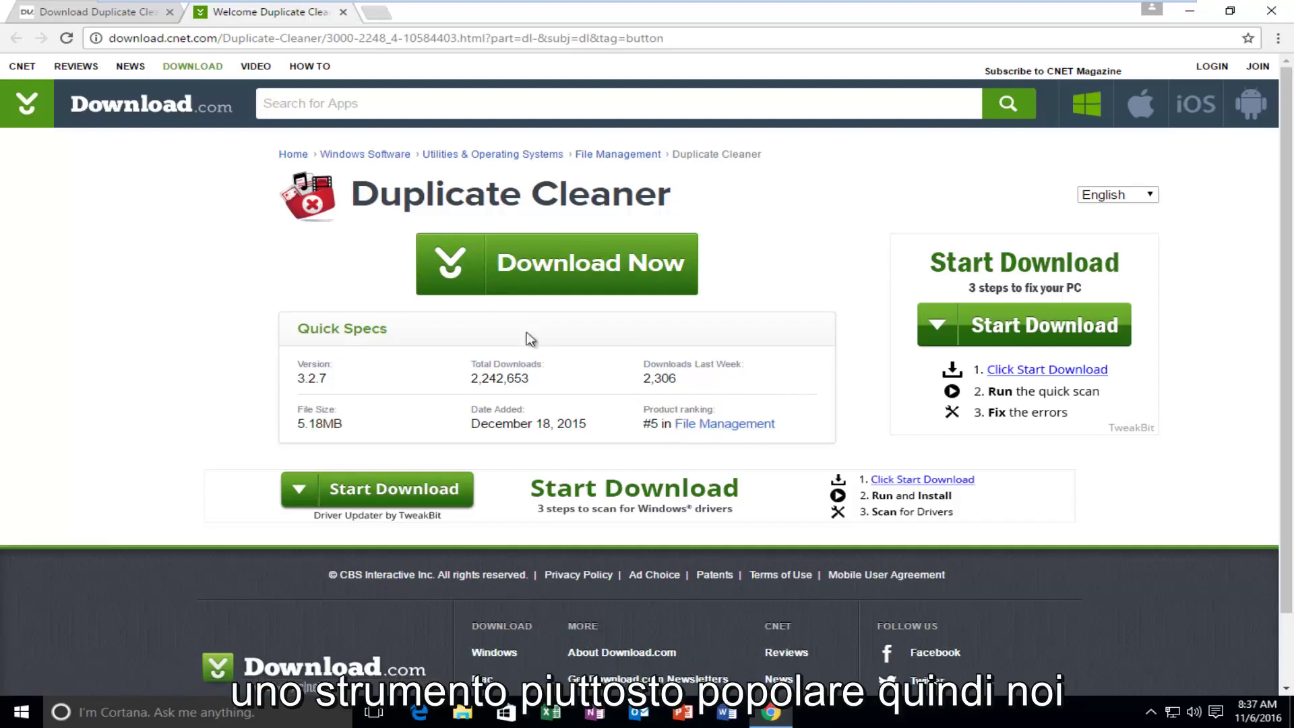
pyautogui.click(517, 270)
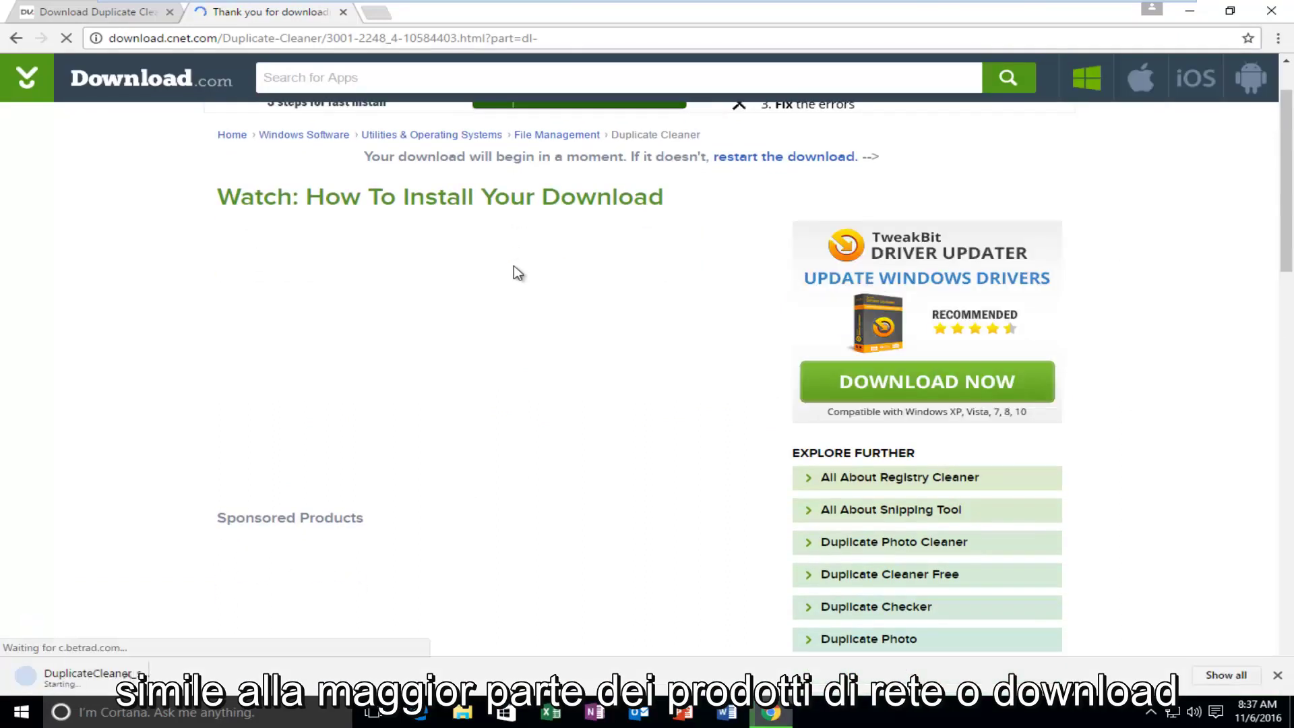
pyautogui.scroll(-5, 214, 543)
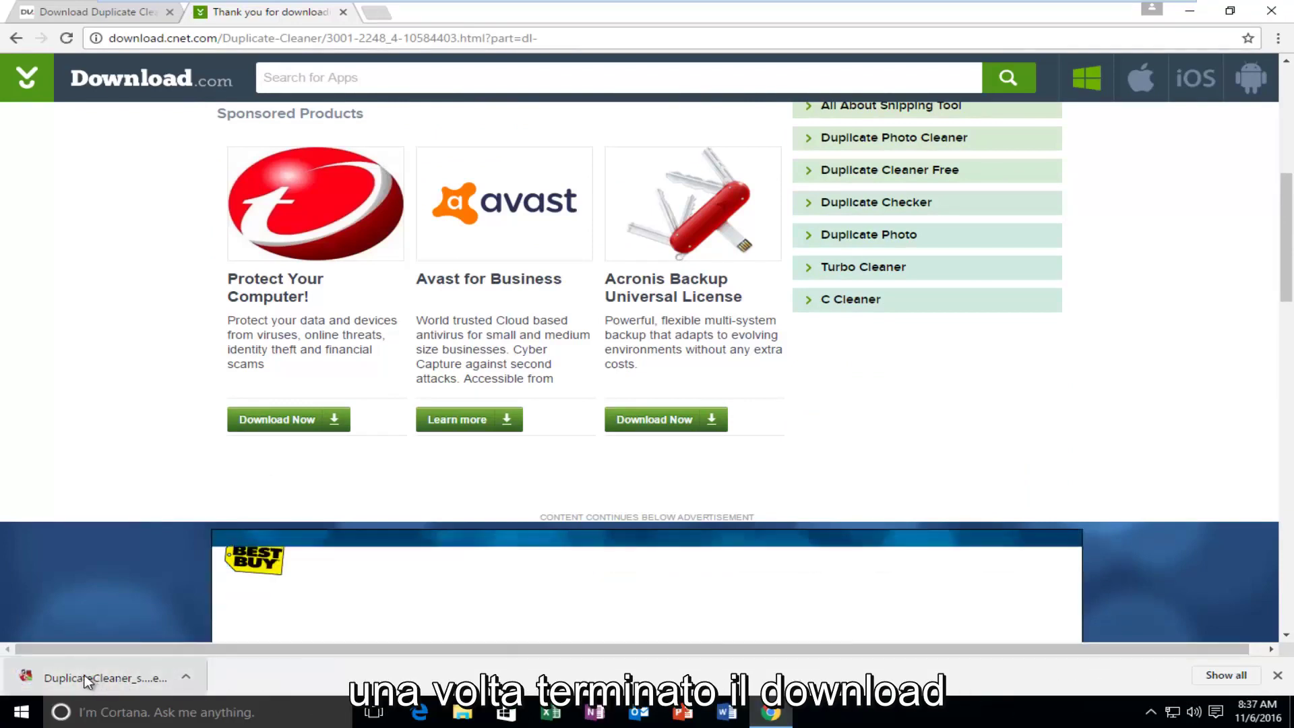
# Step: Launch the downloaded Duplicate Cleaner installer, minimize the browser and allow the installer to make changes to the PC
pyautogui.click(82, 673)
pyautogui.click(1190, 10)
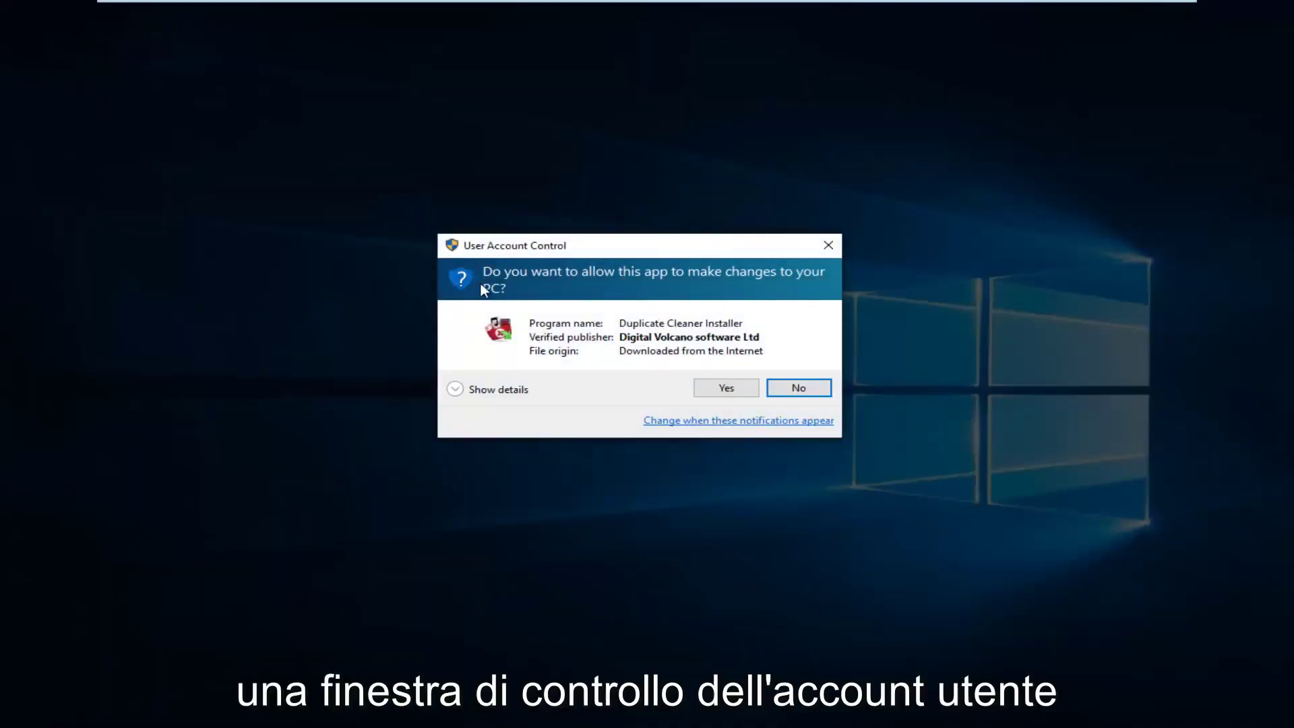
pyautogui.click(716, 390)
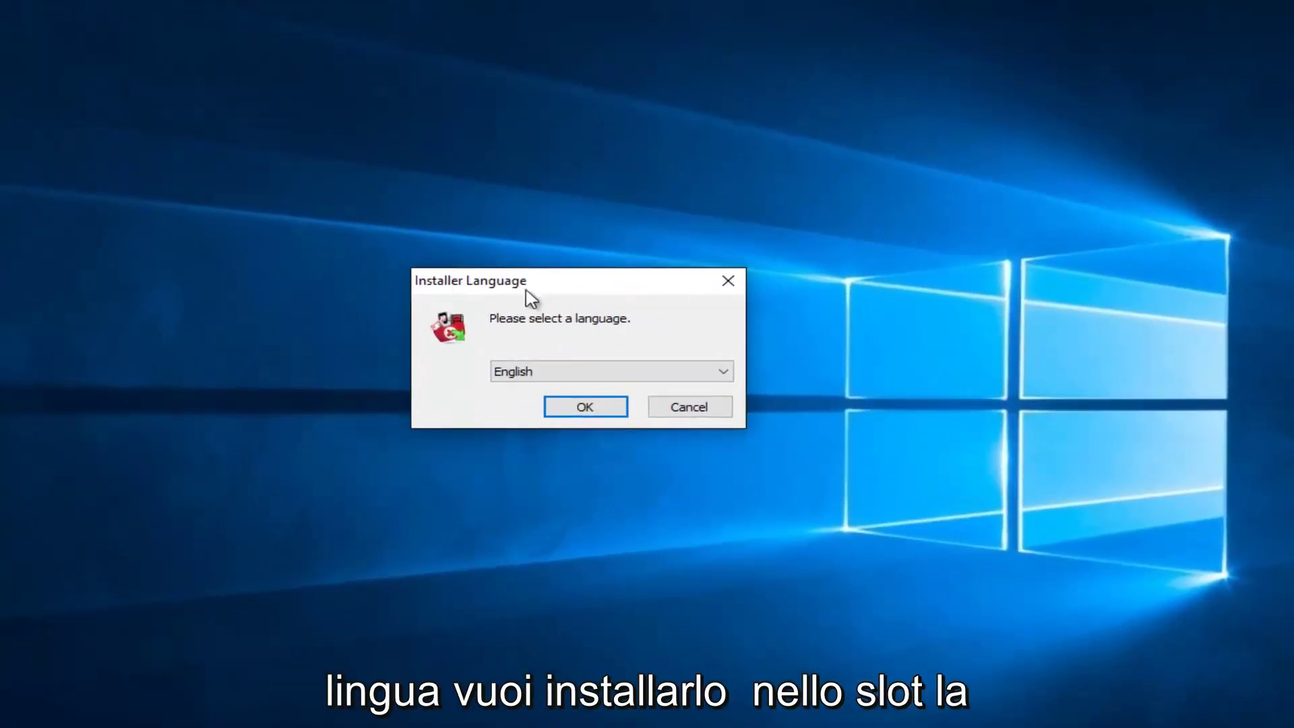
# Step: Review the available installer languages and confirm English as the setup language
pyautogui.click(574, 372)
pyautogui.click(586, 316)
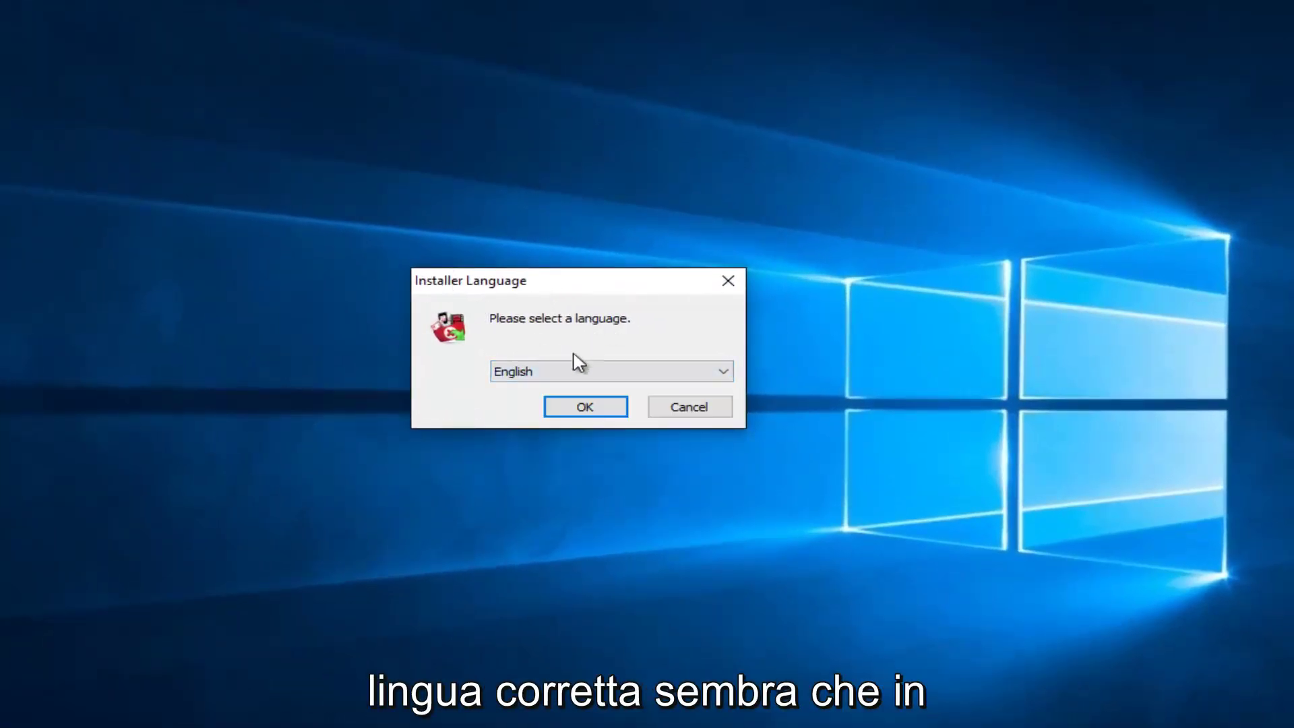
pyautogui.click(557, 379)
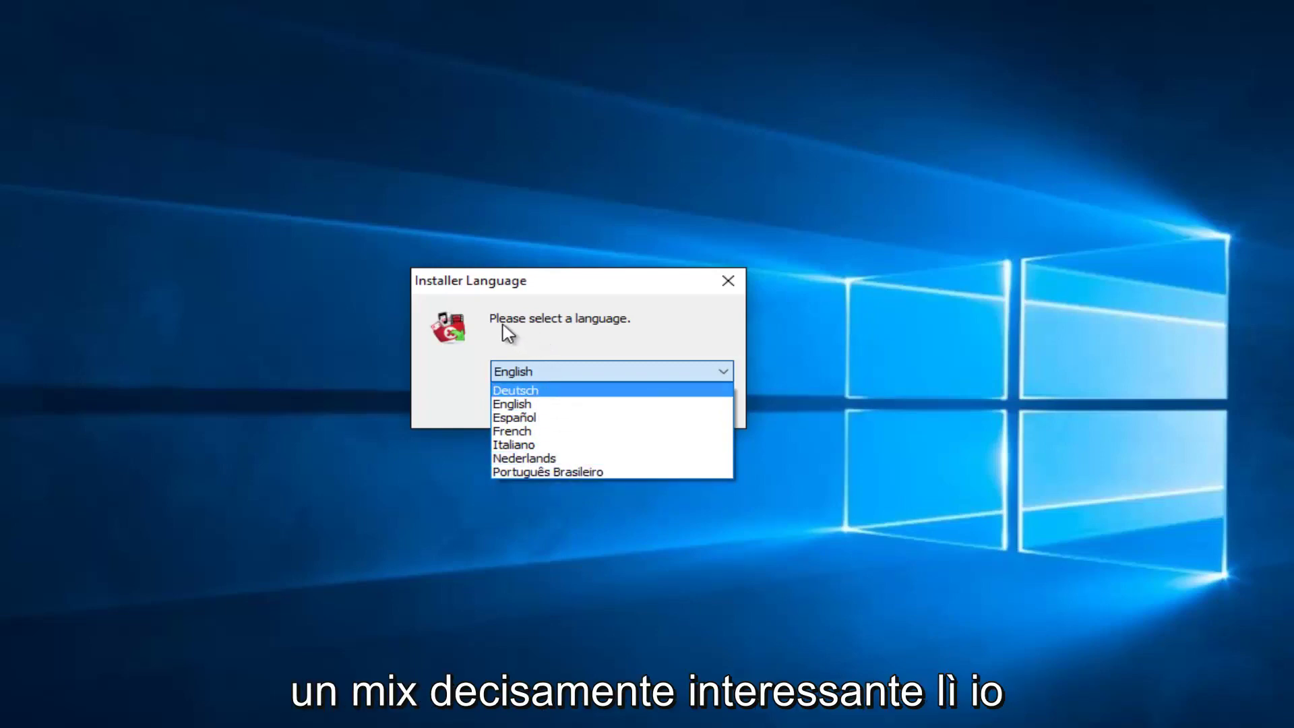
pyautogui.click(512, 403)
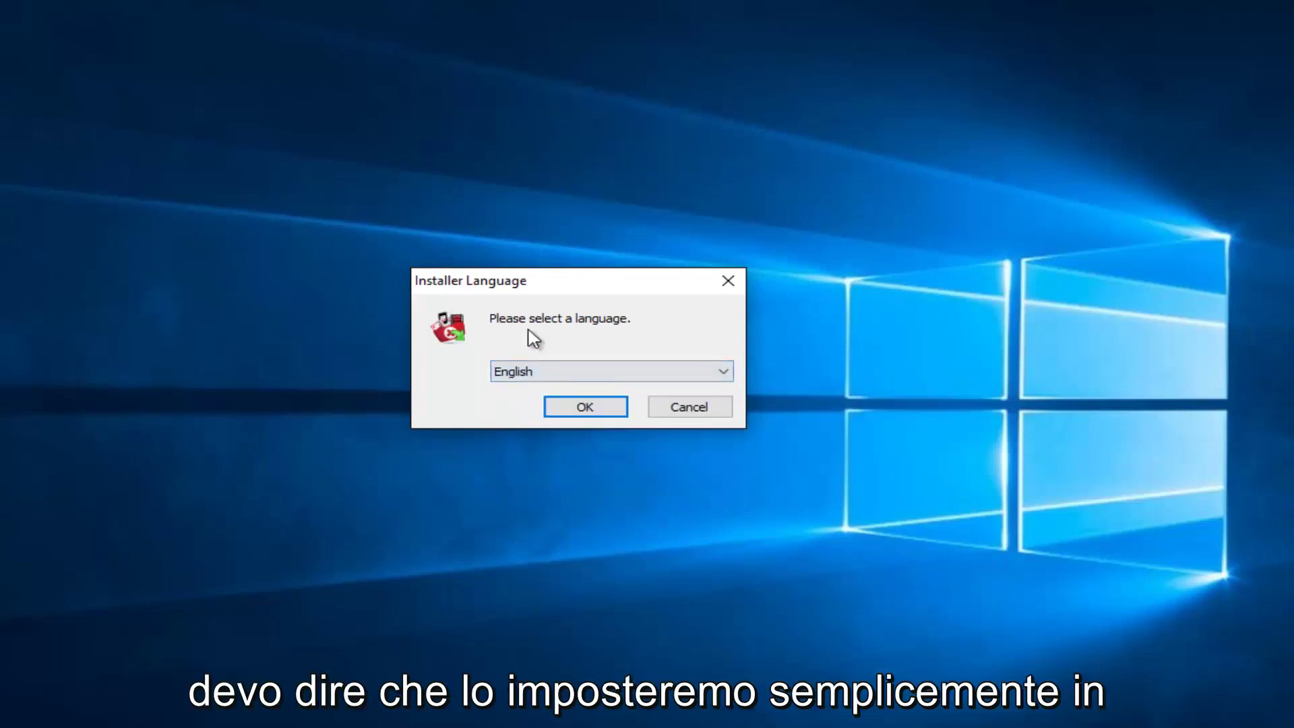
pyautogui.click(576, 407)
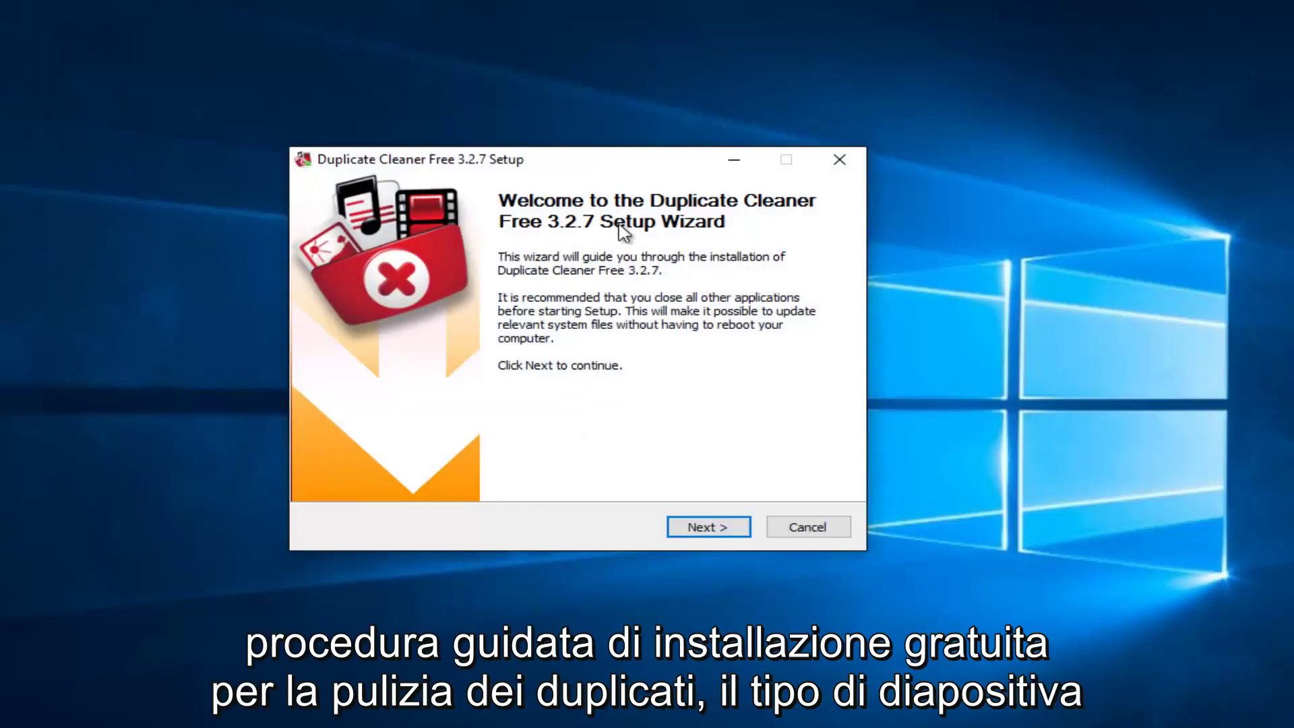
# Step: Accept the license agreement and install Duplicate Cleaner Free with the default components in C:\Program Files\Duplicate Cleaner
pyautogui.click(698, 532)
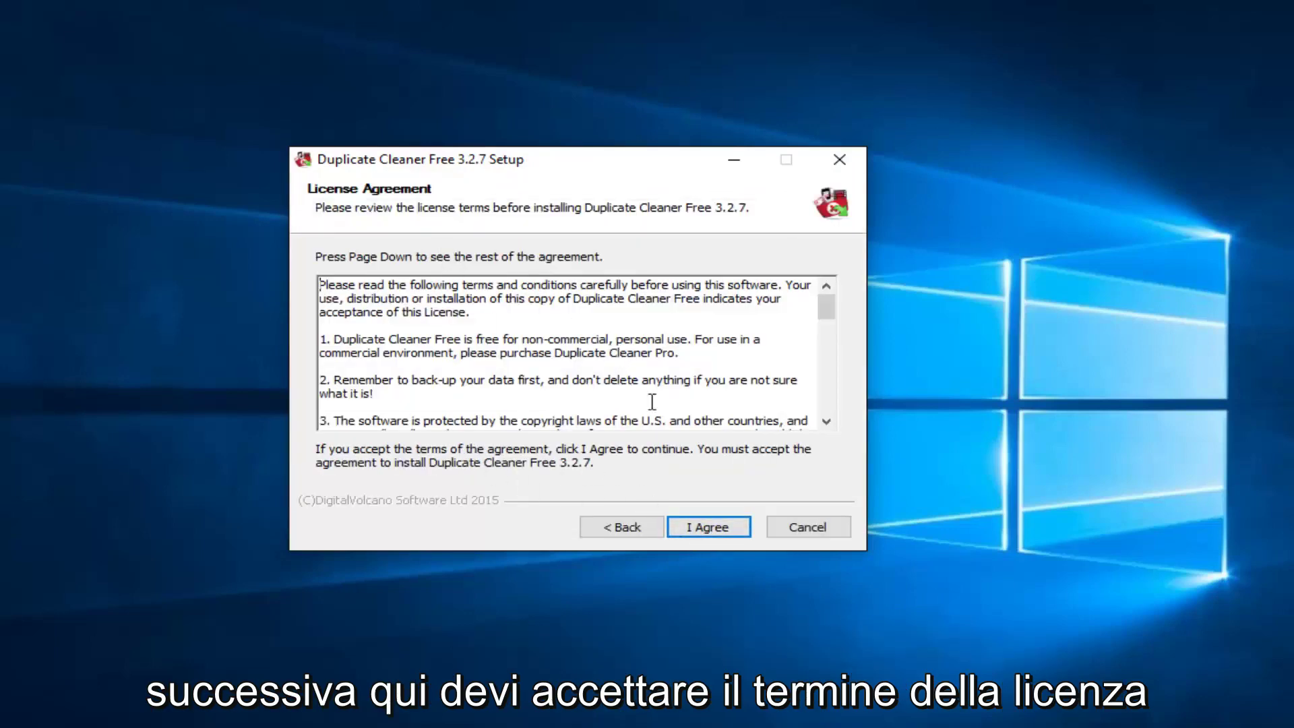
pyautogui.click(705, 531)
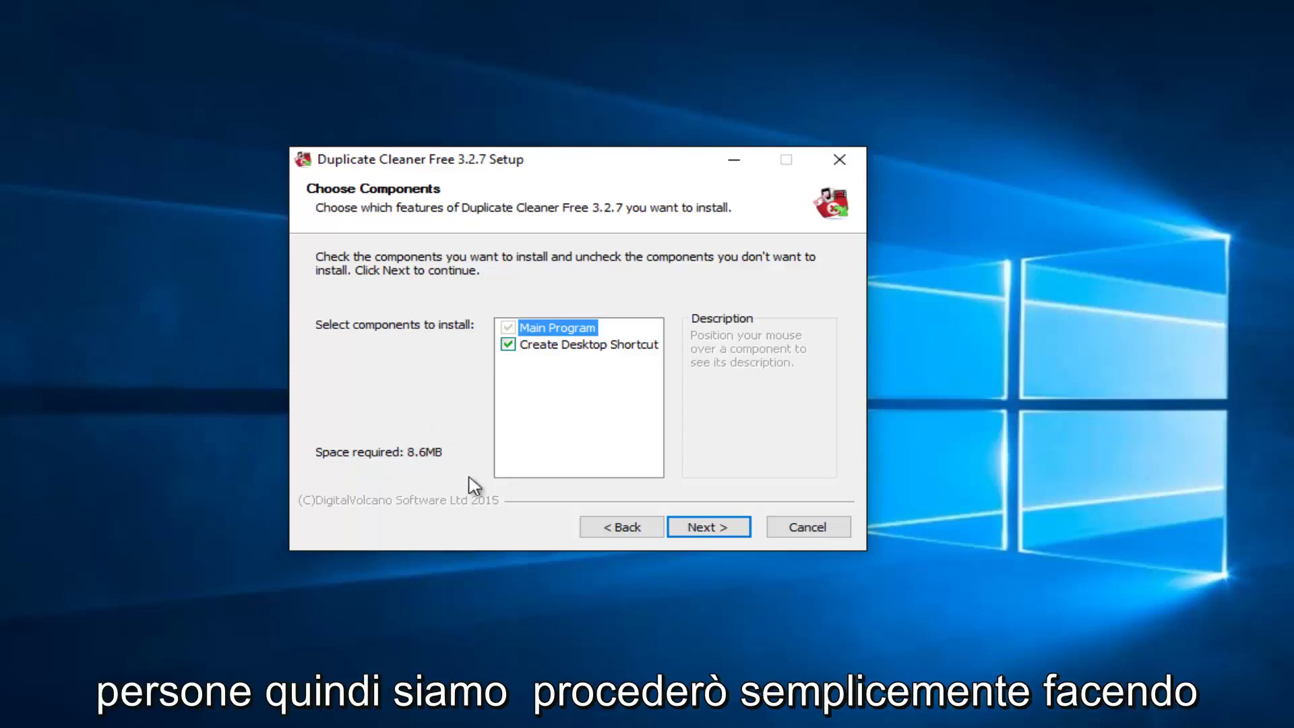
pyautogui.click(706, 532)
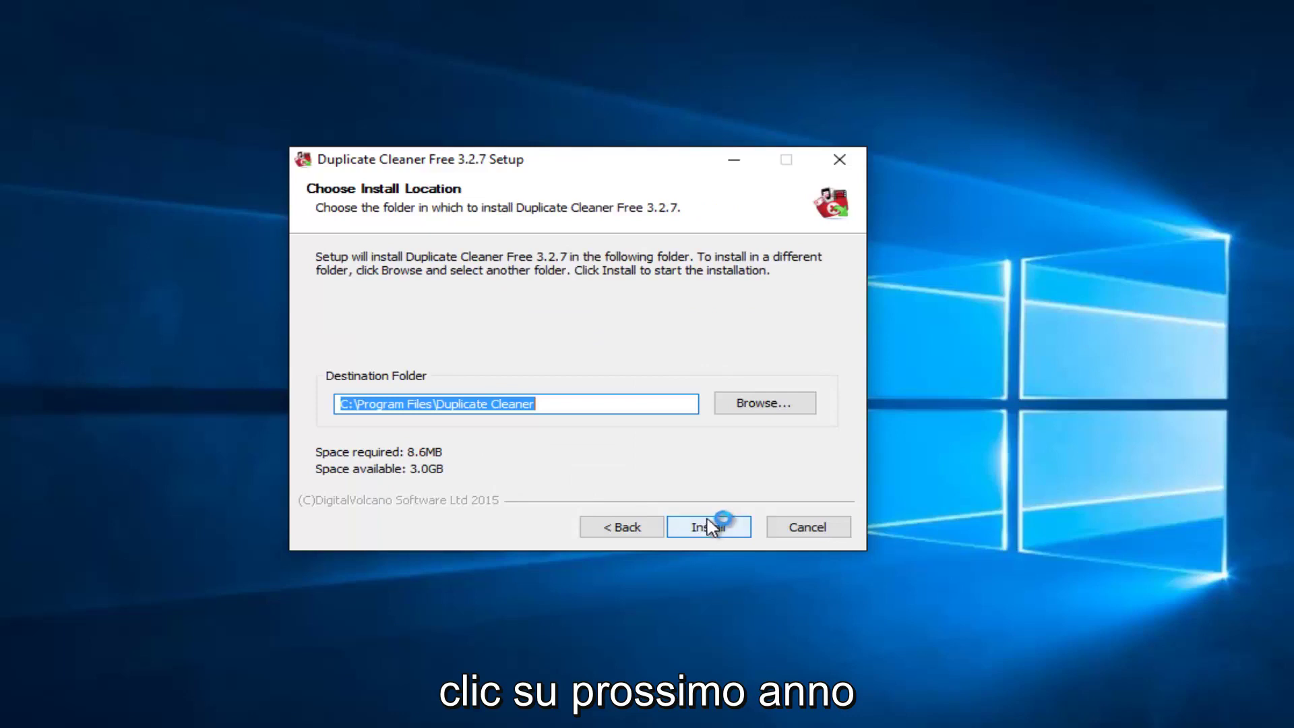
pyautogui.click(704, 529)
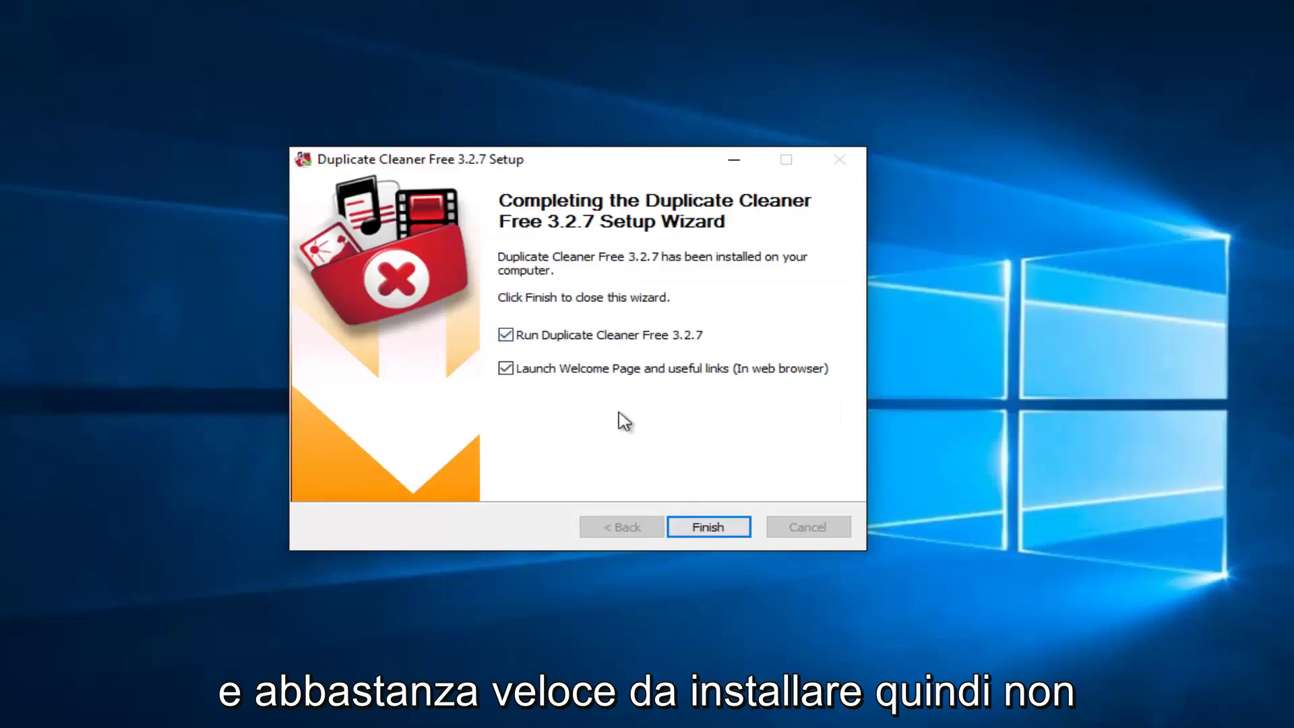
# Step: Finish the setup without launching the welcome page, run Duplicate Cleaner Free and confirm English as its language
pyautogui.click(505, 368)
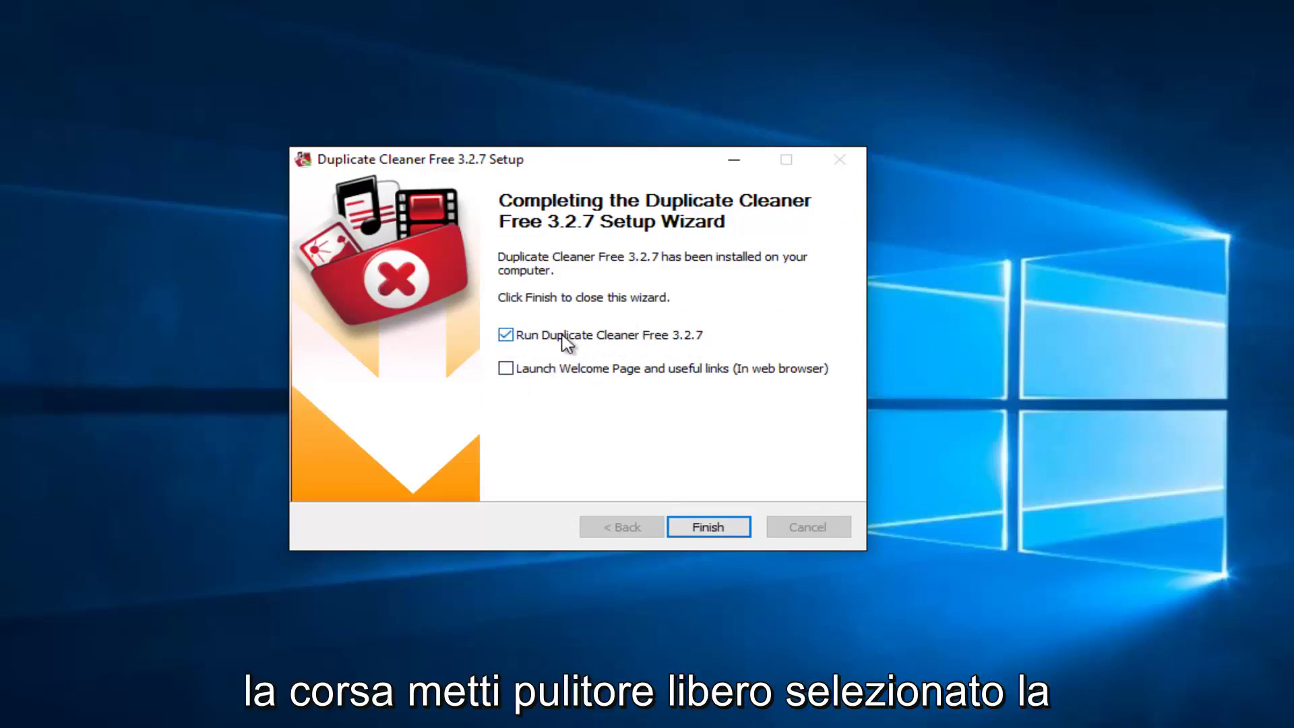
pyautogui.click(698, 532)
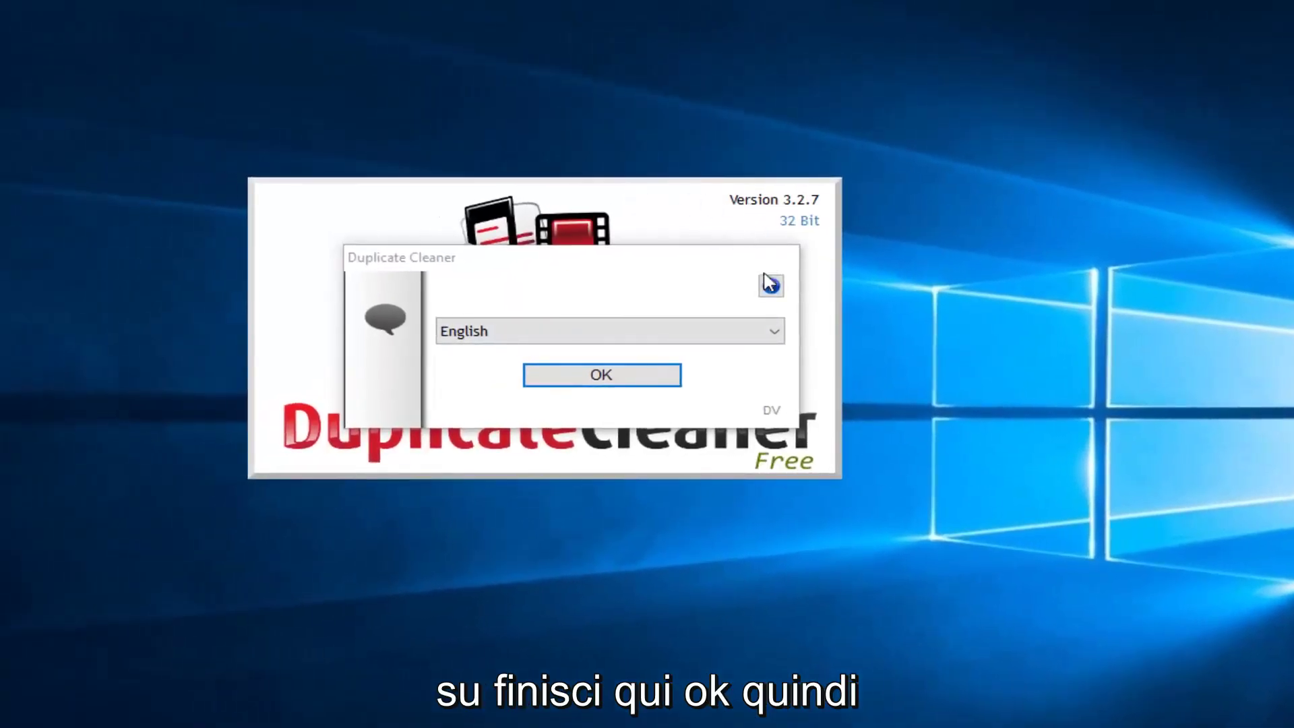
pyautogui.click(528, 368)
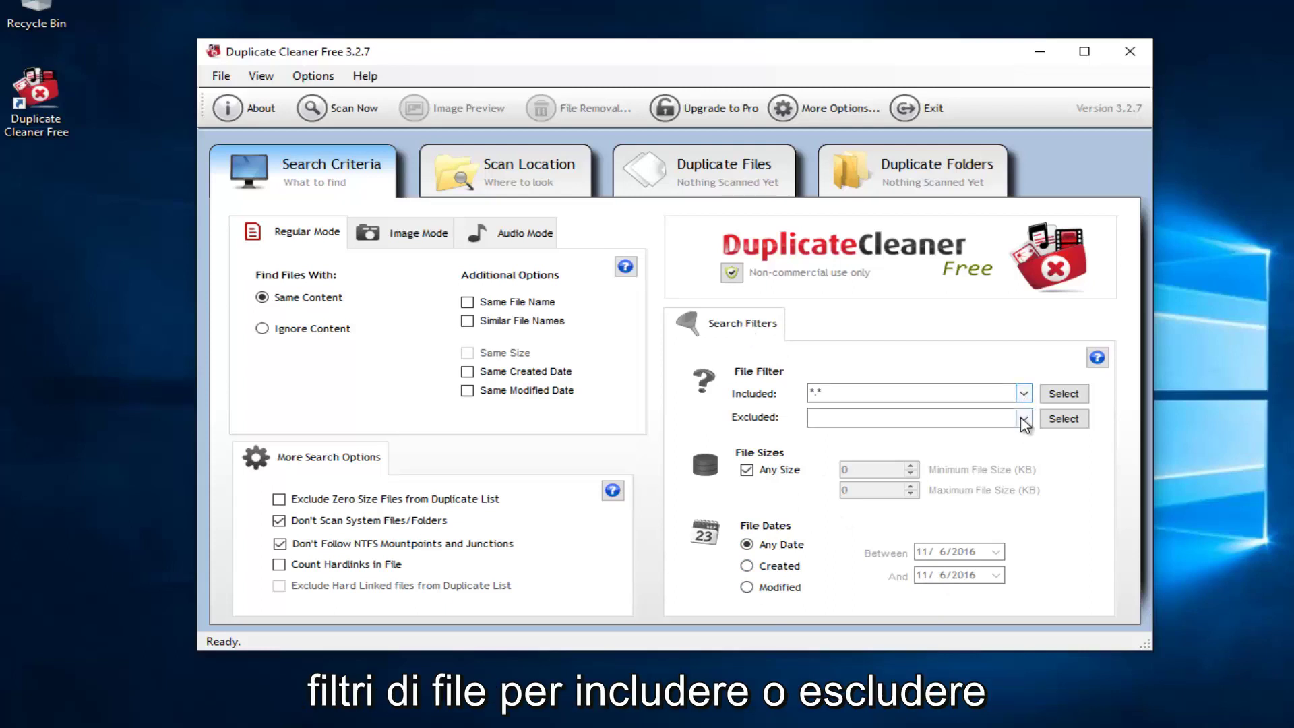
# Step: Look through the program's Scan Location, Duplicate Files and Duplicate Folders pages
pyautogui.click(536, 174)
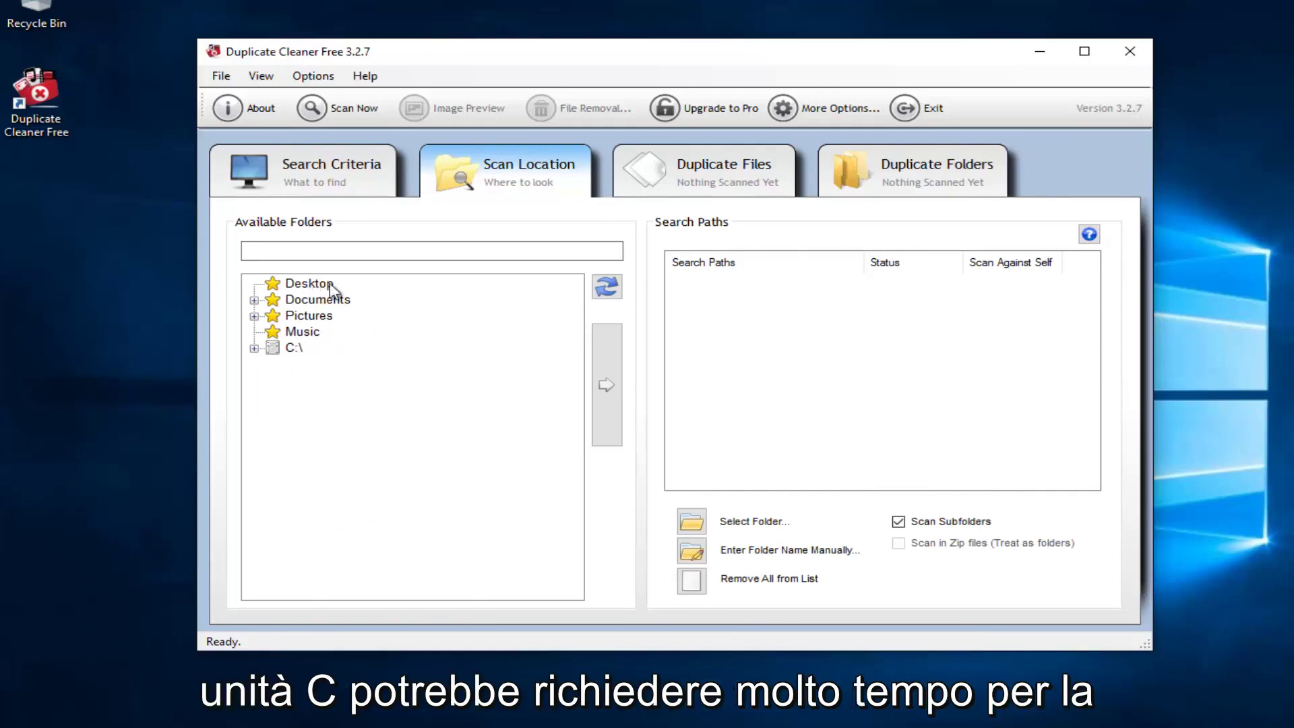
pyautogui.click(713, 181)
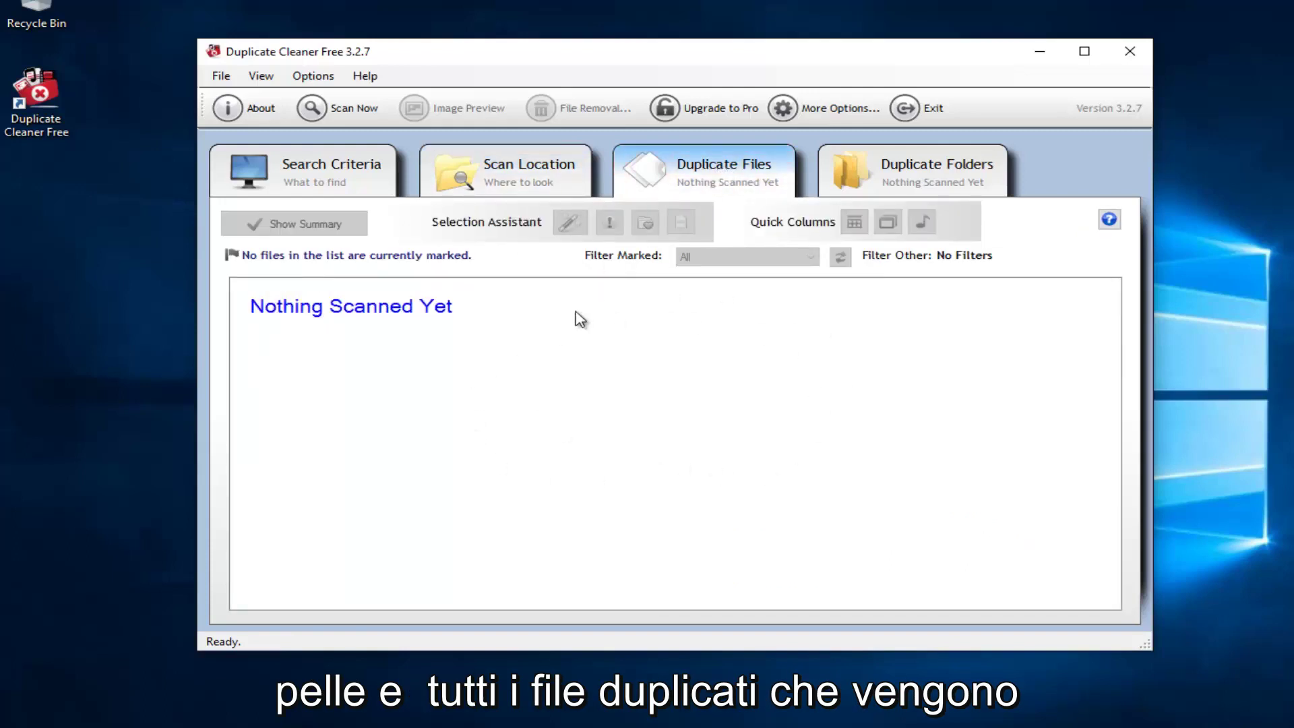
pyautogui.click(889, 163)
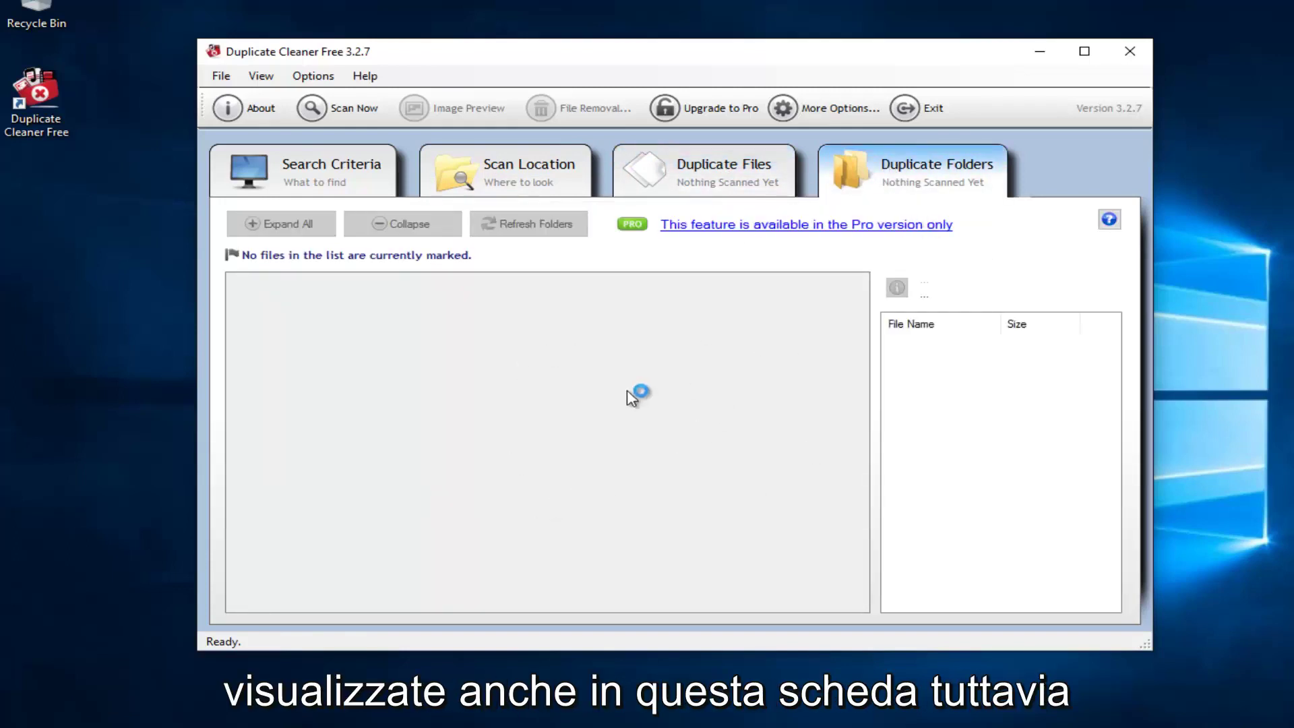
pyautogui.click(745, 165)
pyautogui.click(916, 170)
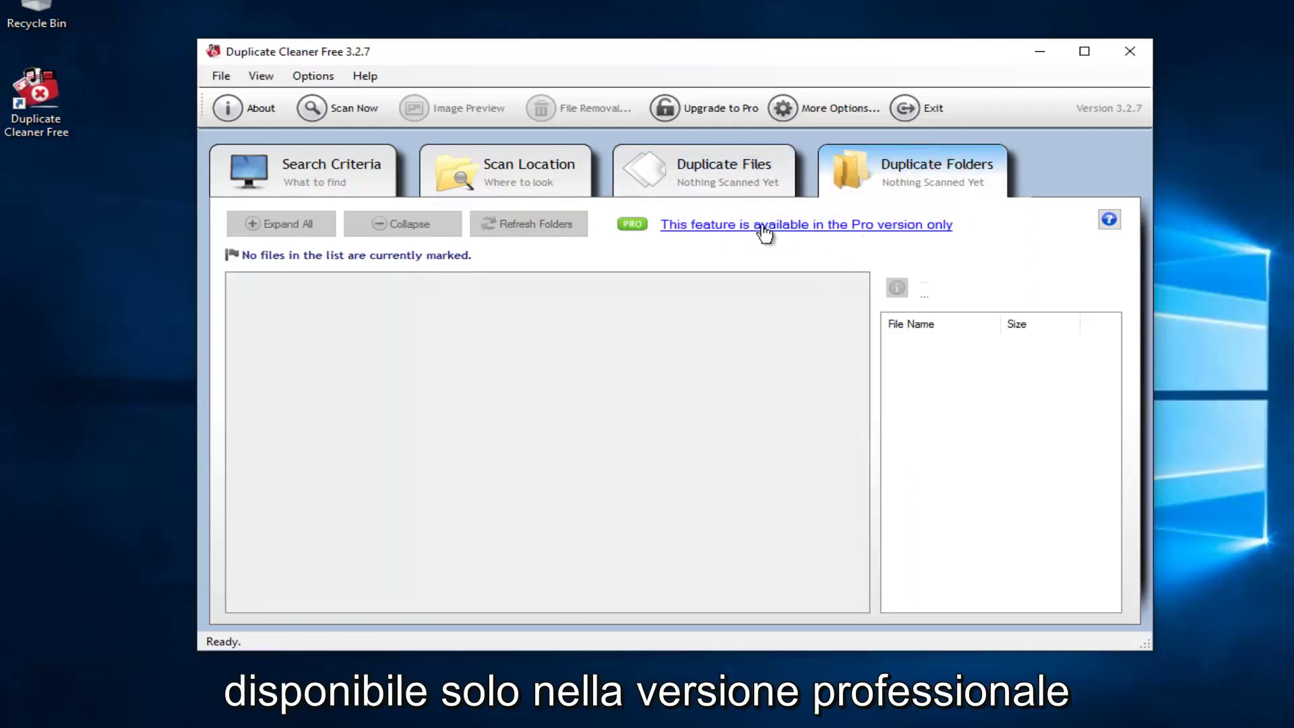
pyautogui.click(737, 175)
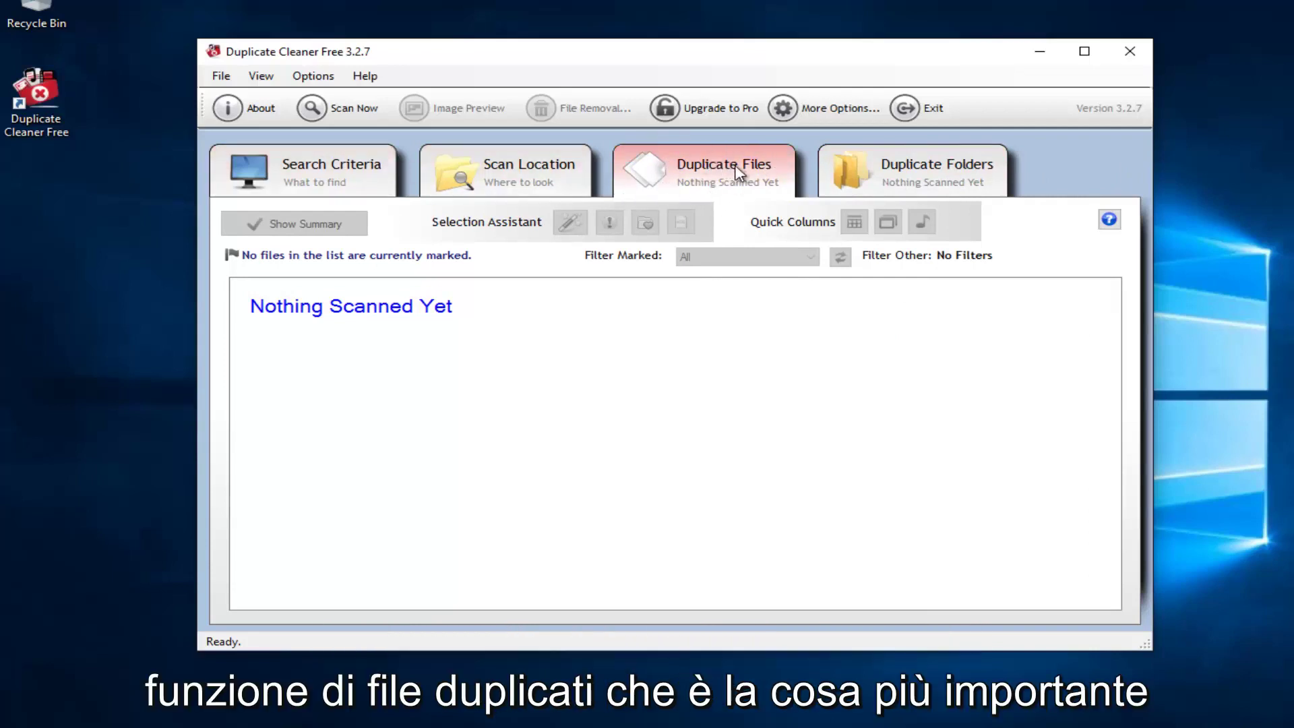
# Step: Add the Documents folder to the search paths of the scan location
pyautogui.click(525, 177)
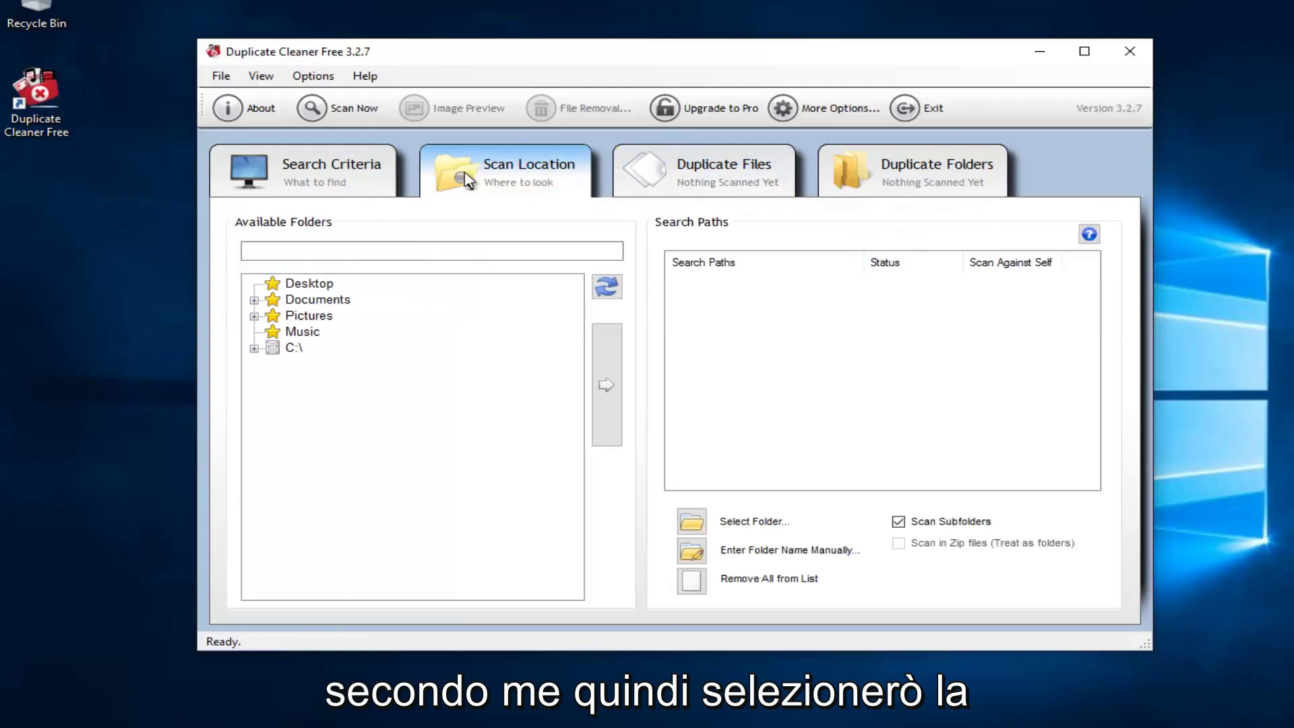
pyautogui.click(254, 301)
pyautogui.click(254, 300)
pyautogui.click(306, 300)
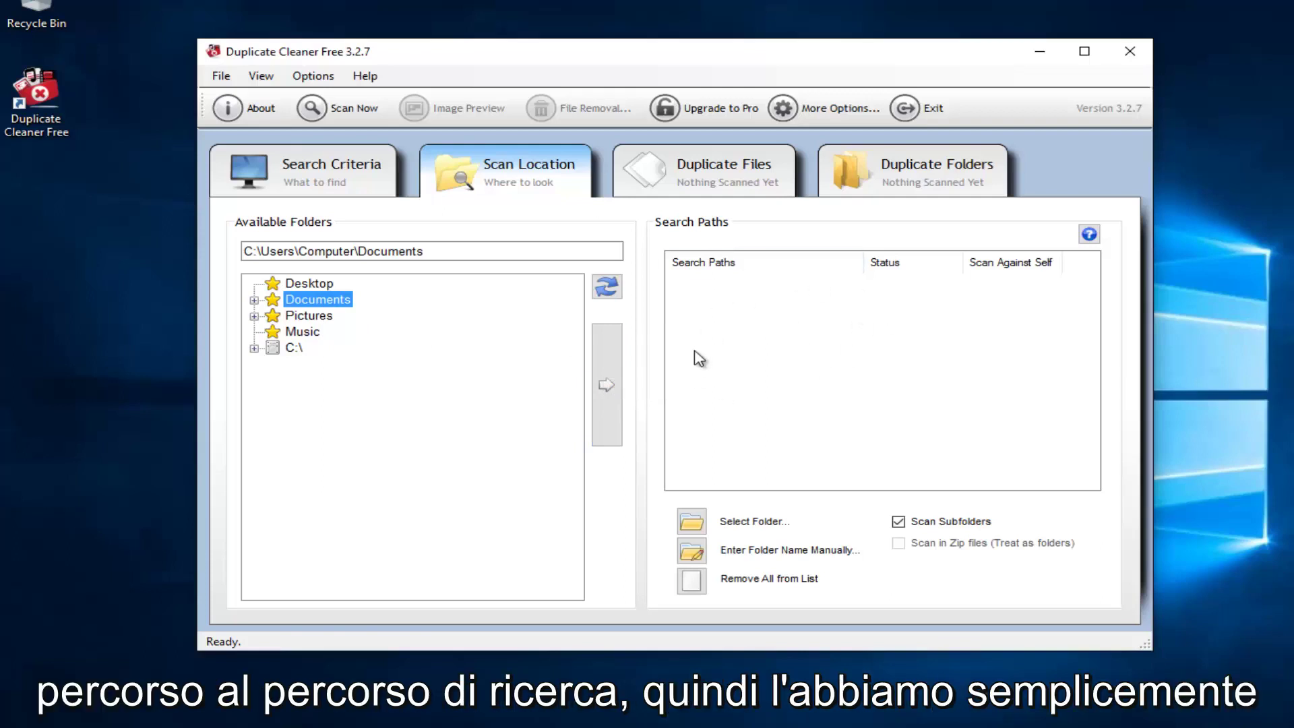
pyautogui.click(606, 385)
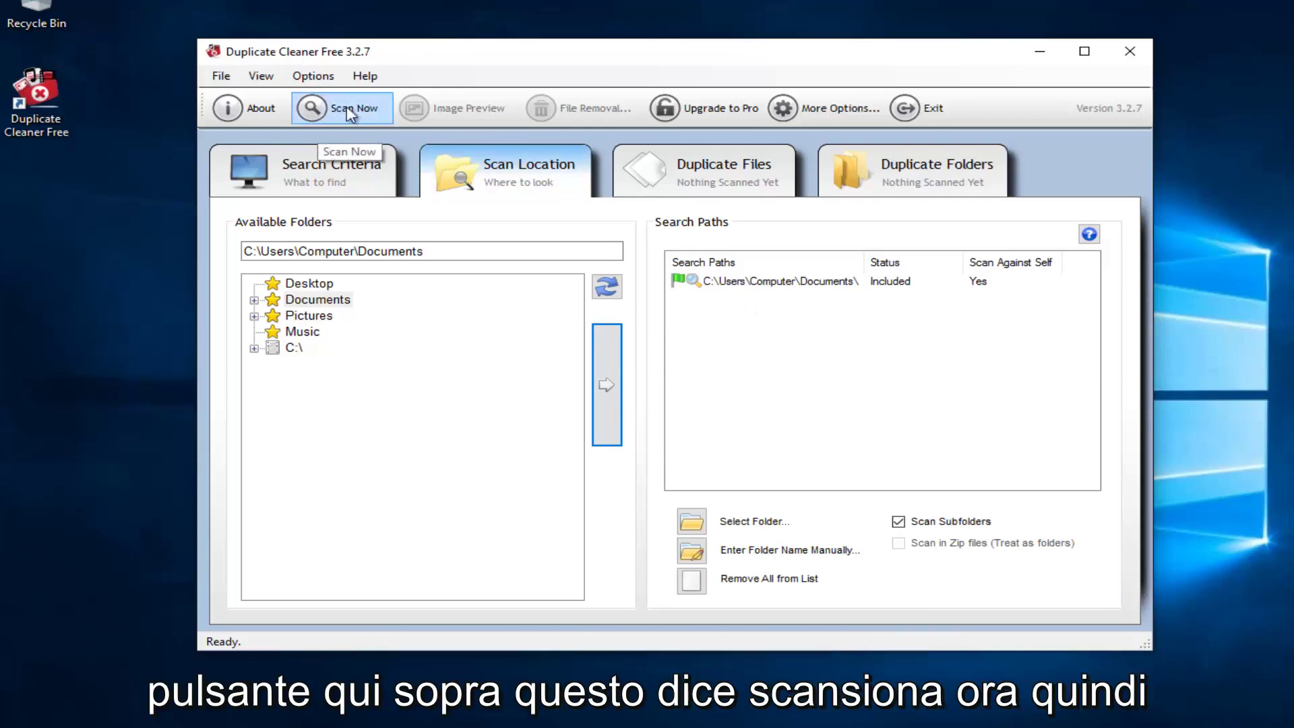
# Step: Scan the chosen search path for duplicate files, close the scan summary and shift the program window slightly sideways
pyautogui.click(325, 107)
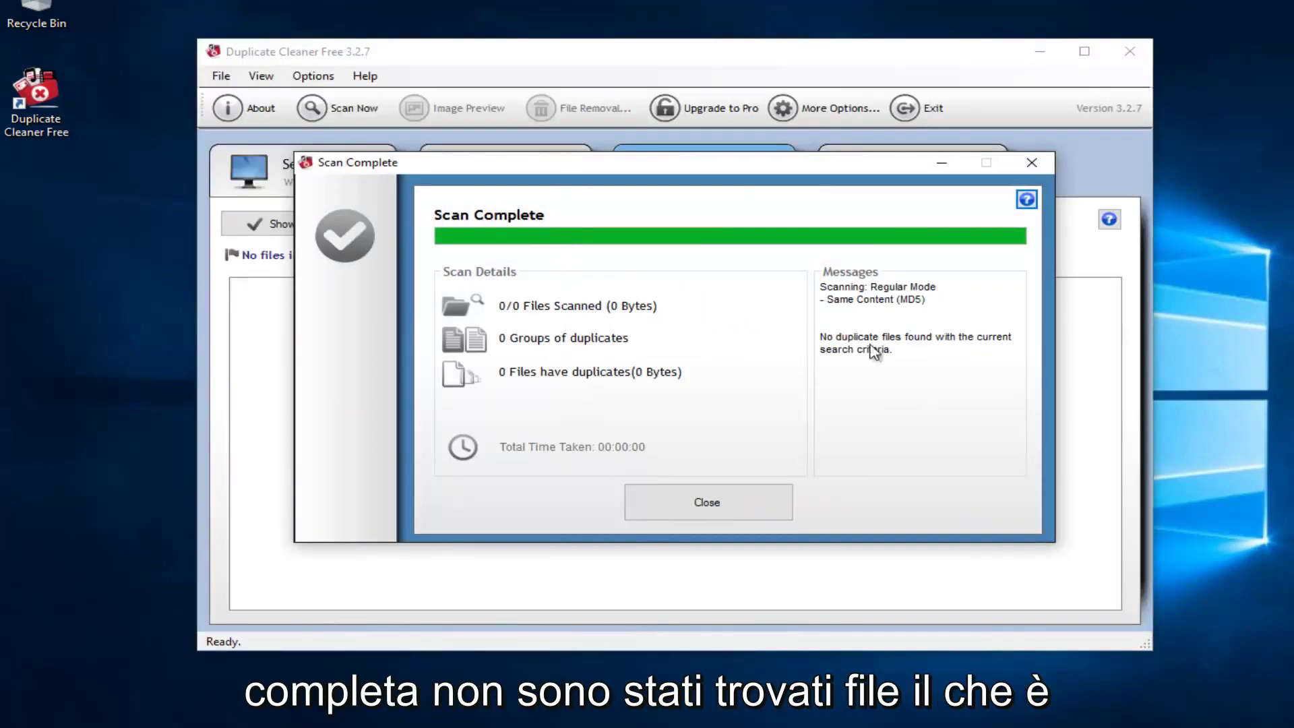
pyautogui.click(677, 503)
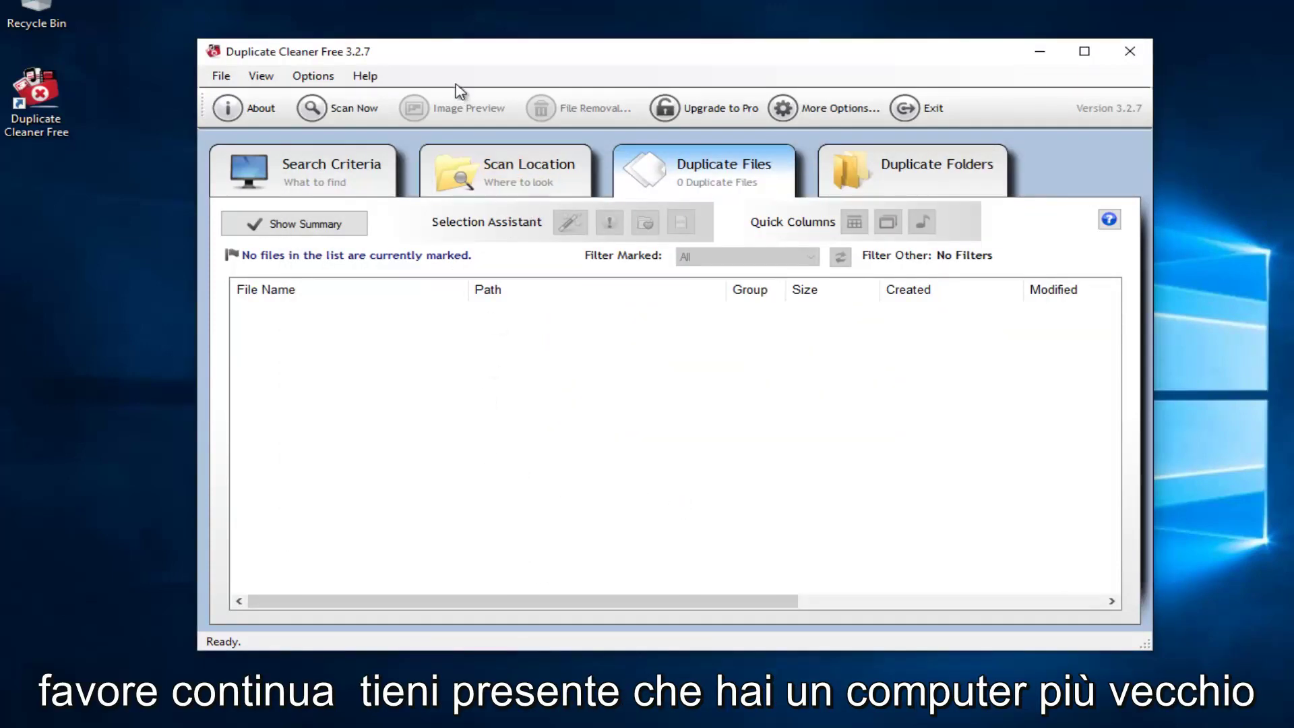
pyautogui.moveTo(519, 69); pyautogui.dragTo(576, 67)
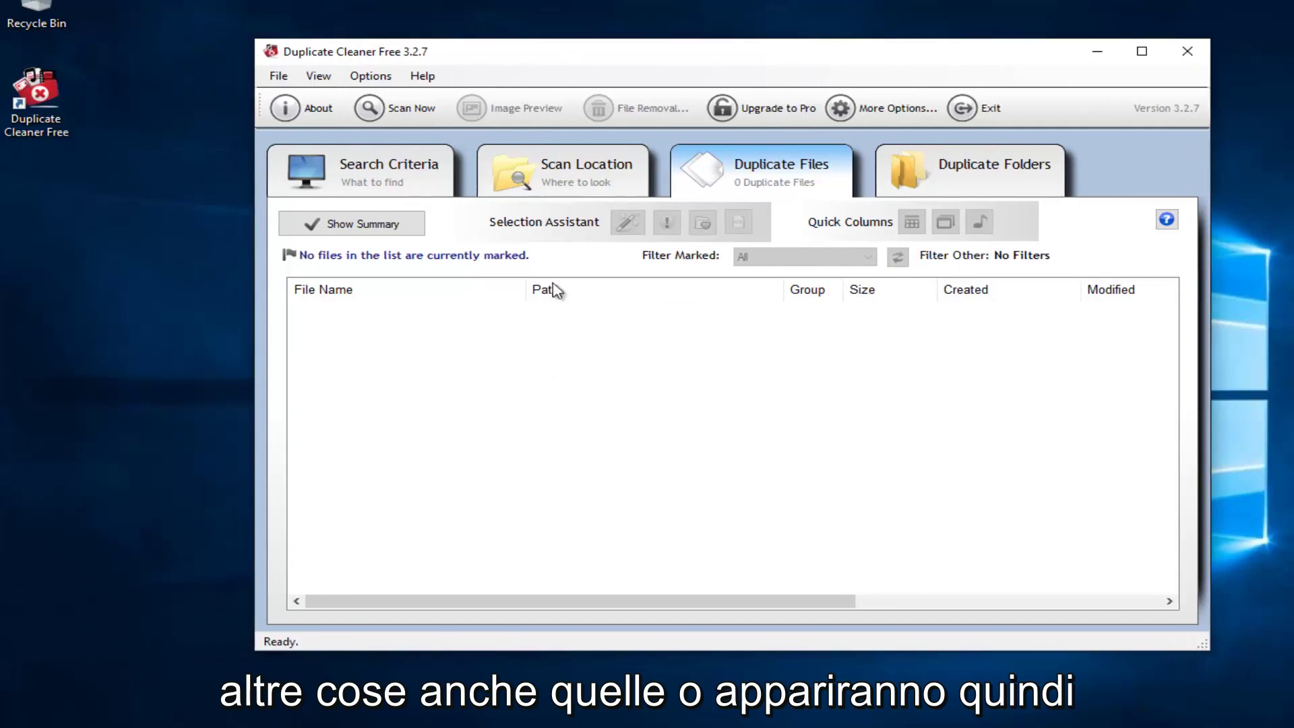